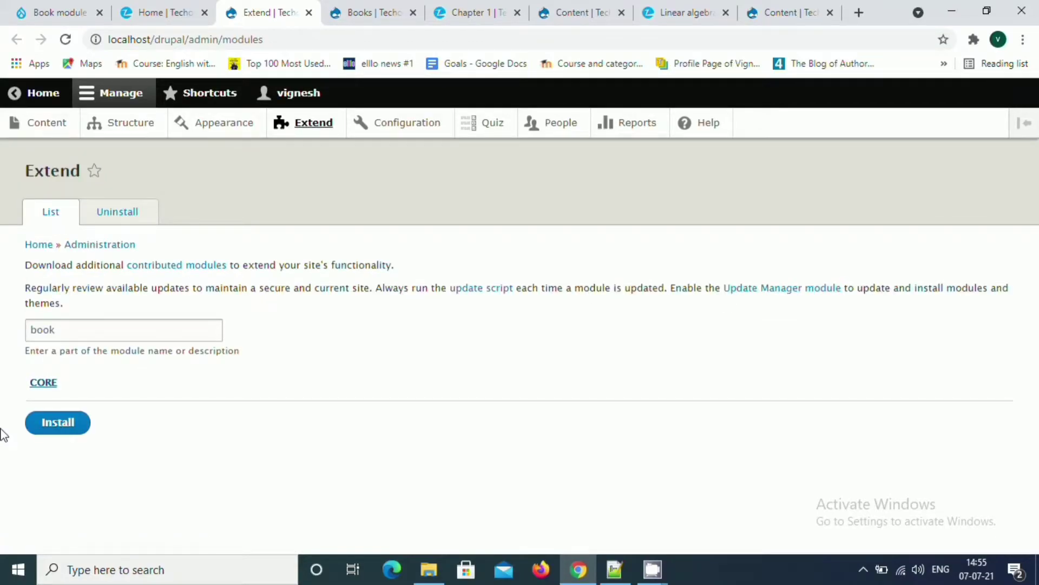
Step: Expand the core modules to confirm the Book module (8.9.16) is already enabled
left_click(42, 383)
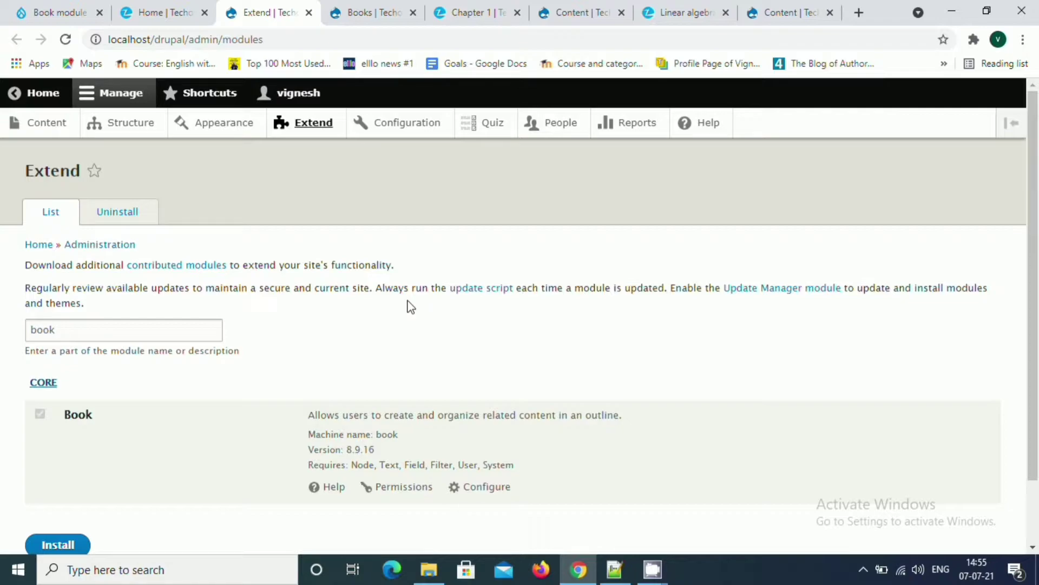
scroll(410, 307, "down", 2)
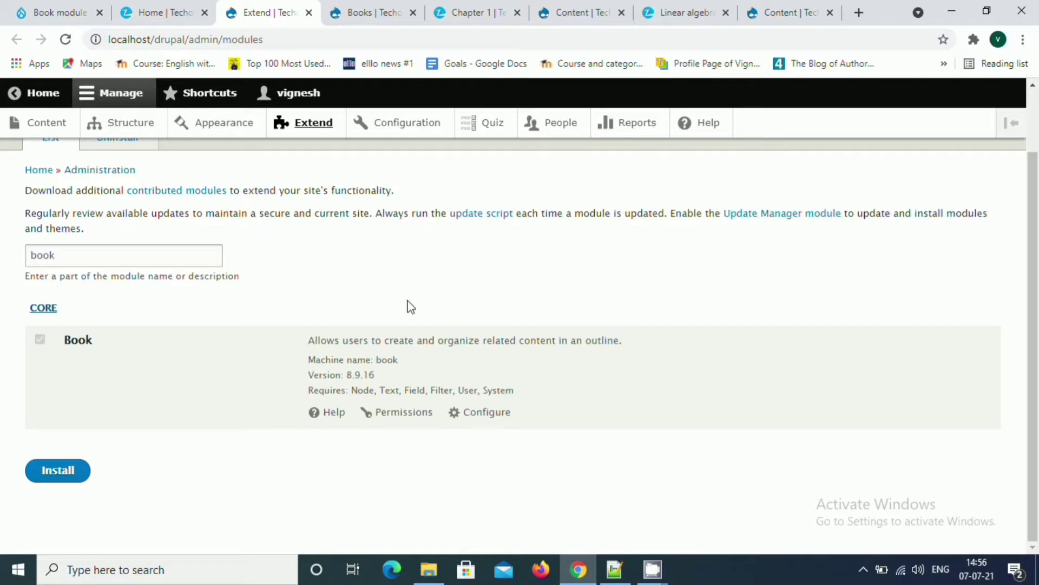
Step: Move from the book settings to the admin Content list showing existing pages like 'Linear algebra'
left_click(372, 8)
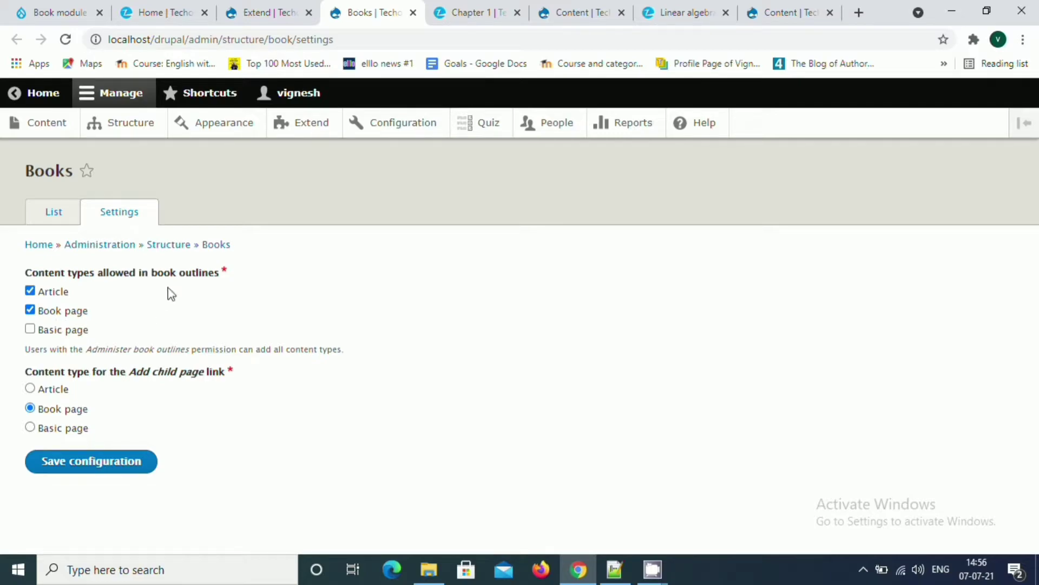
left_click(613, 9)
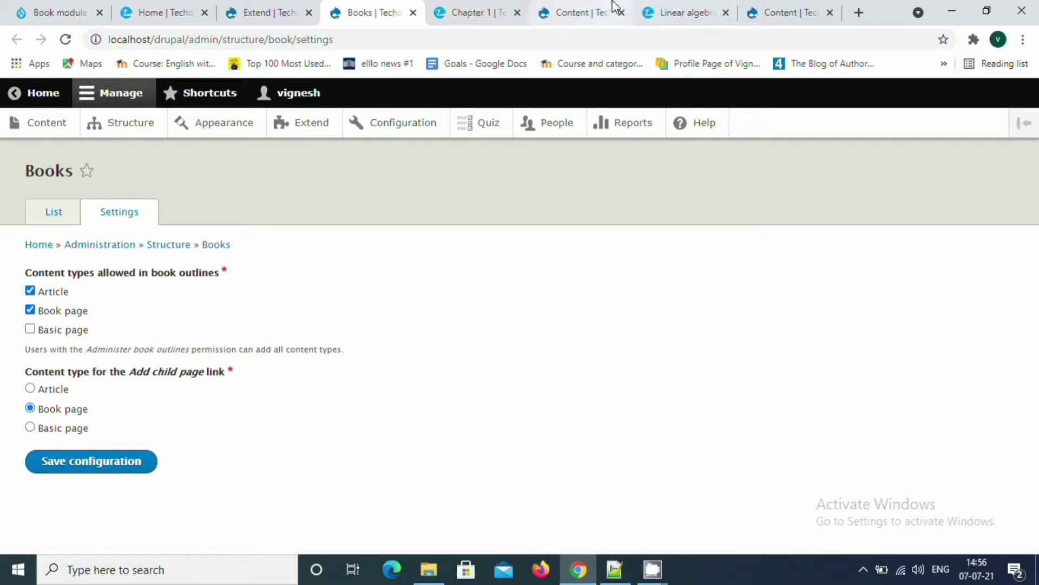
left_click(774, 11)
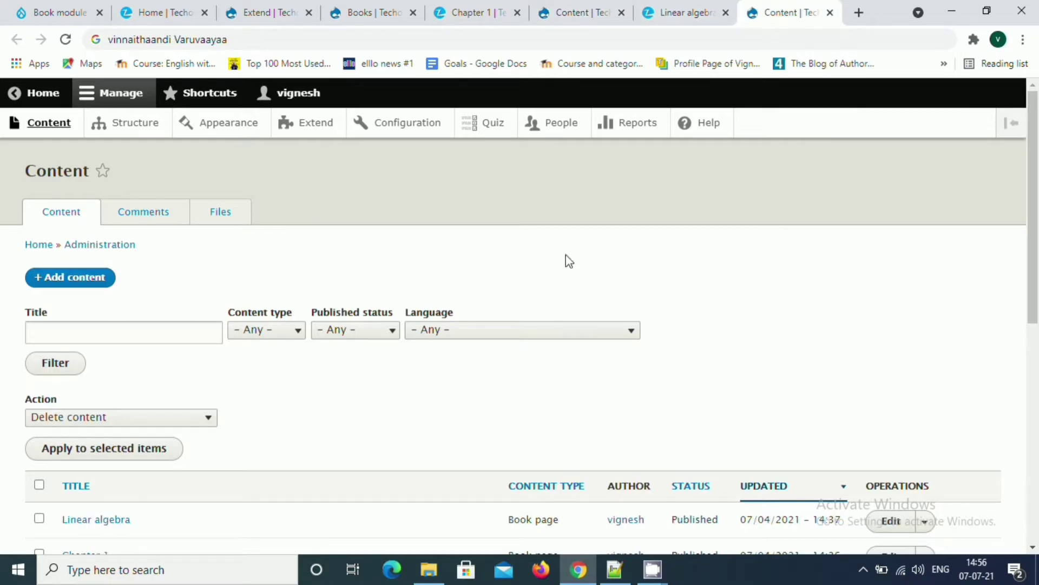
left_click(65, 282)
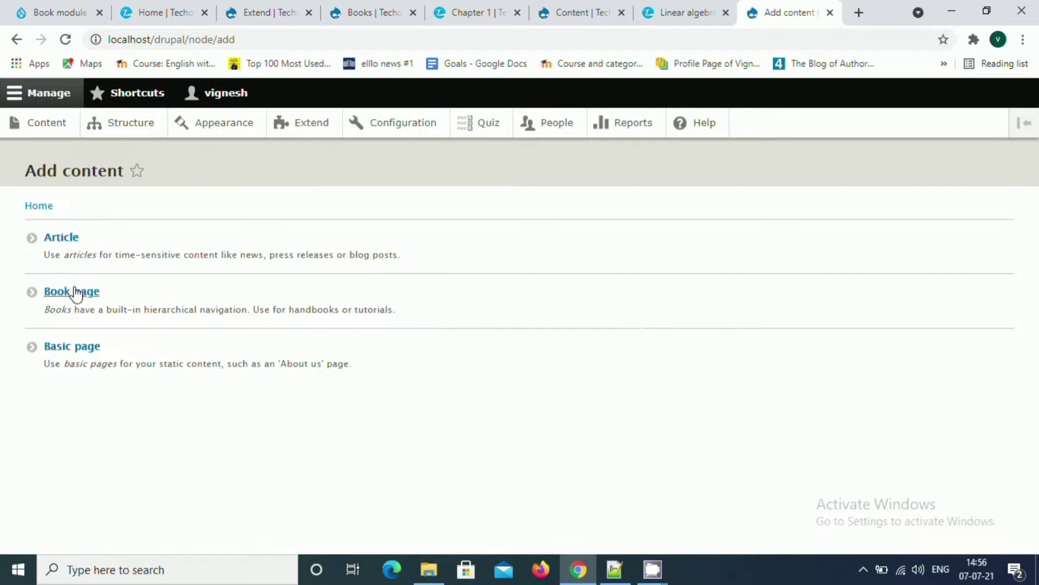
left_click(79, 295)
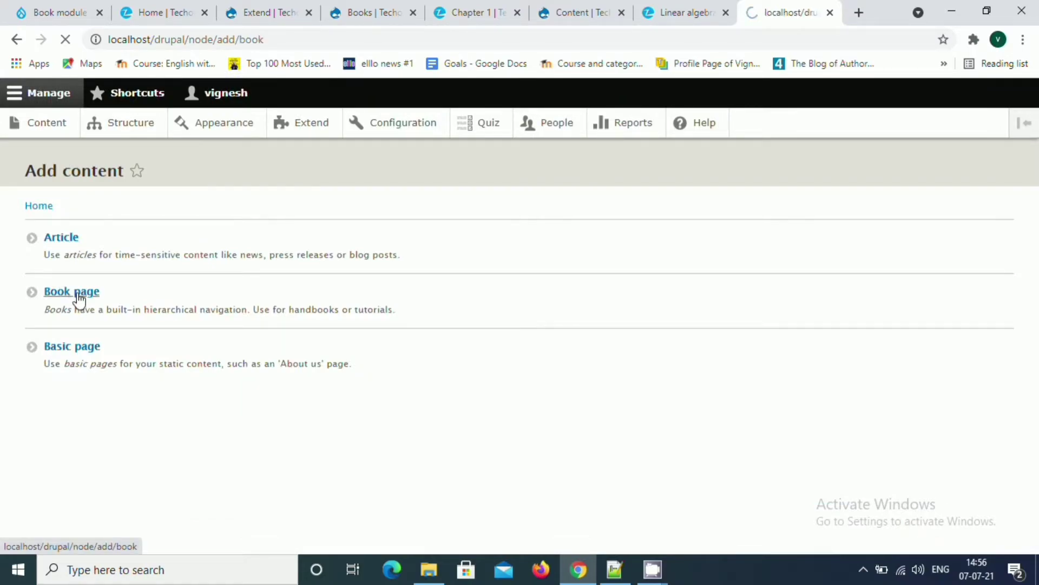
scroll(631, 365, "down", 3)
left_click(713, 328)
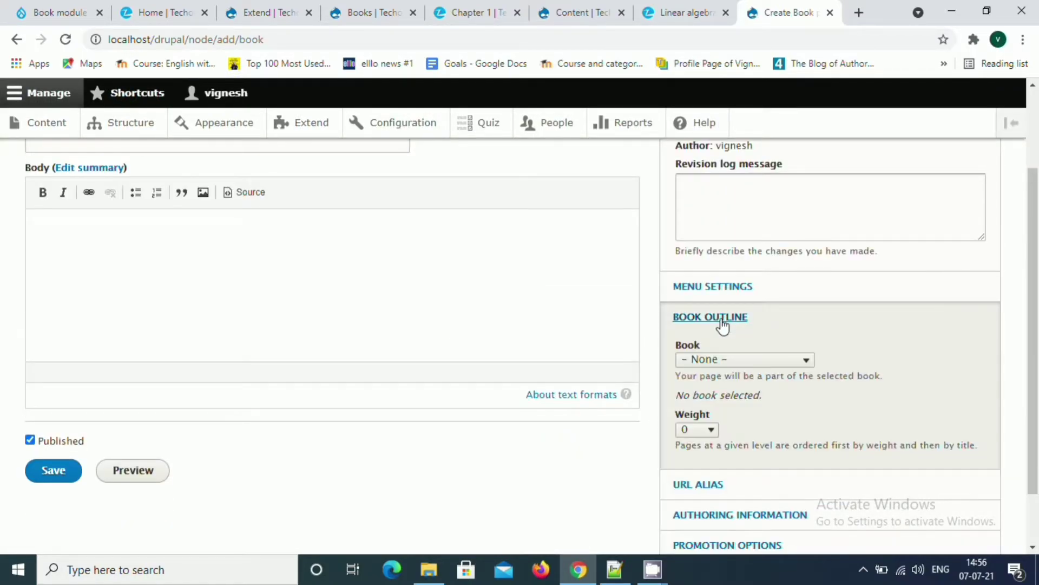
left_click(268, 12)
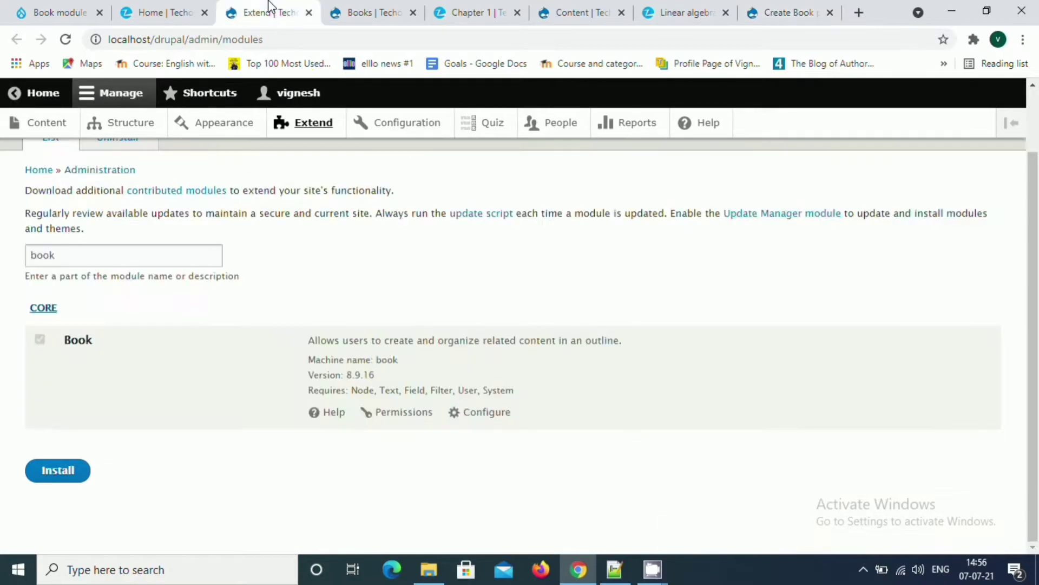
left_click(360, 10)
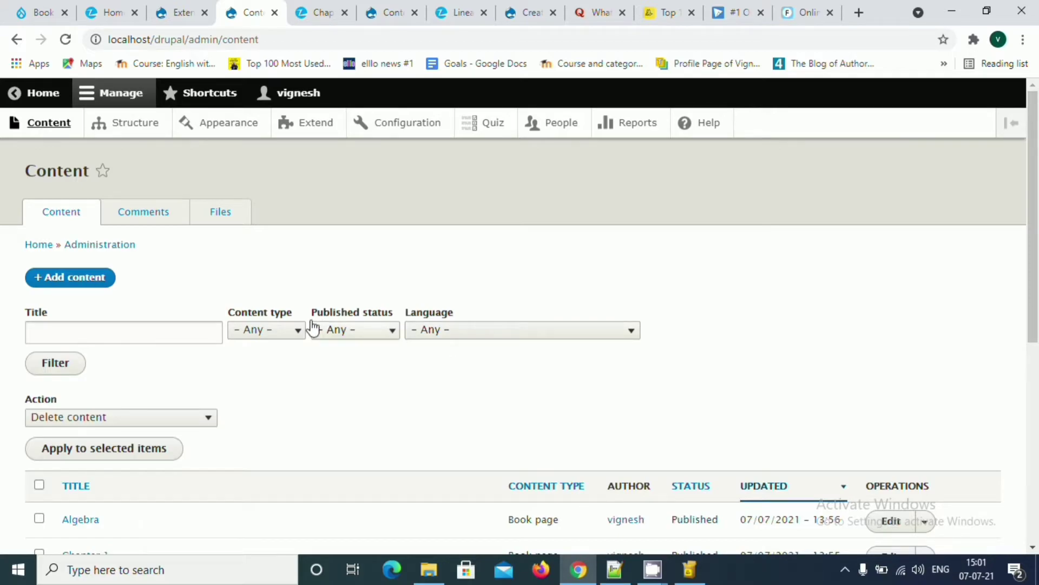
Step: Start a new Book page set to '- Create a new book -' in its Book Outline
left_click(69, 287)
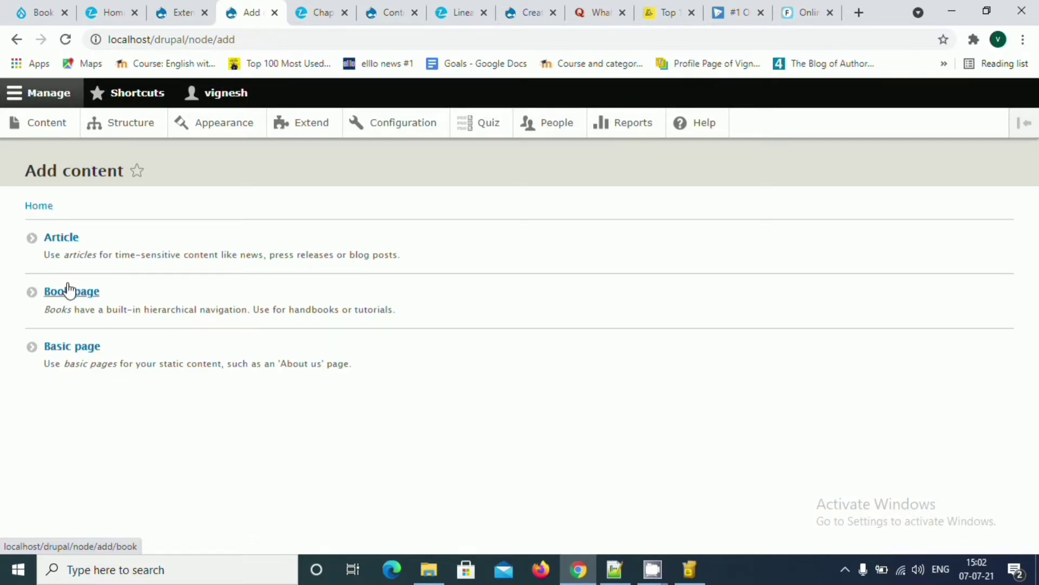
left_click(83, 293)
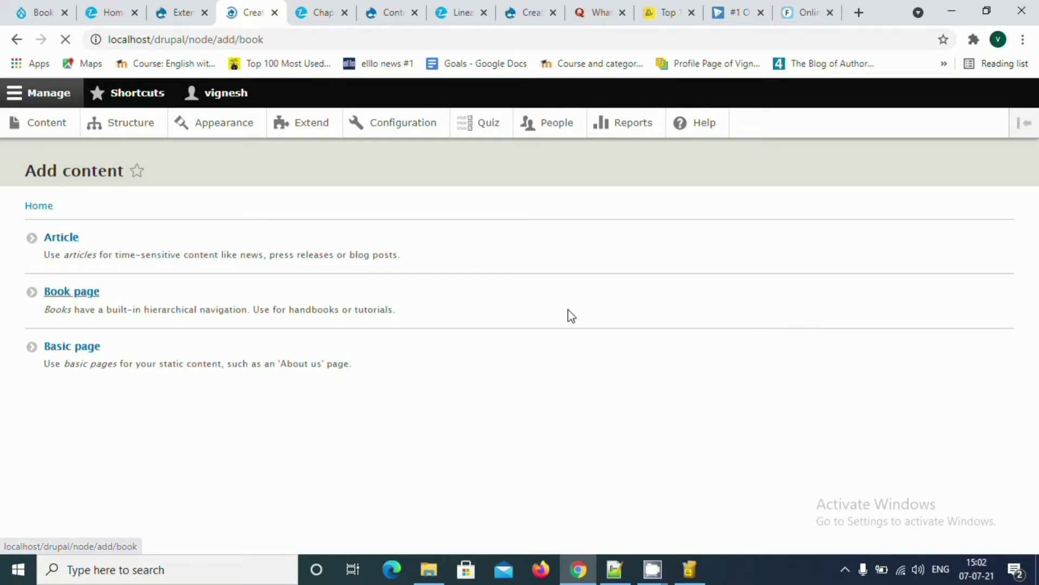
scroll(707, 344, "down", 1)
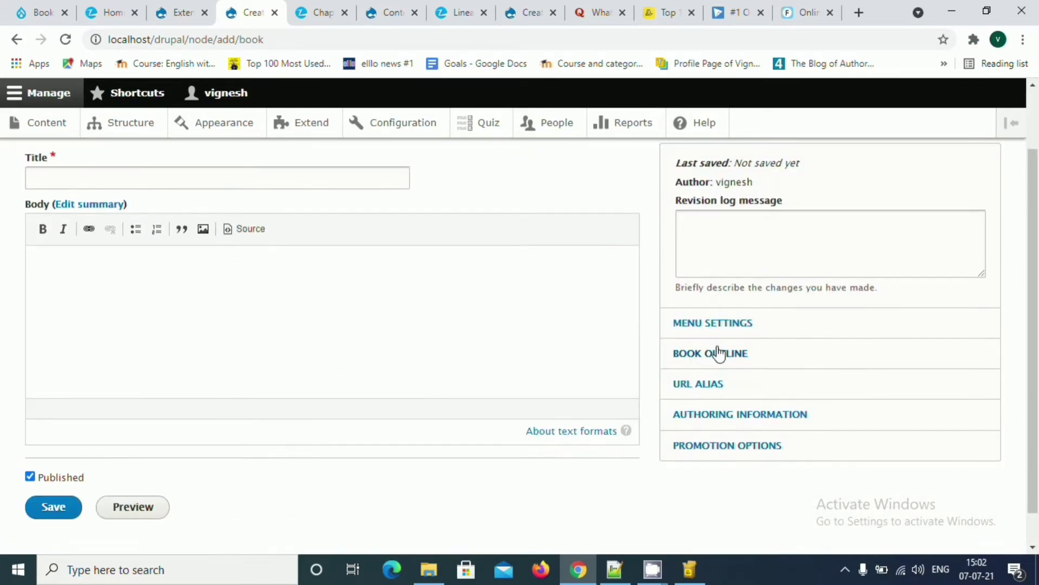
left_click(722, 353)
left_click(747, 400)
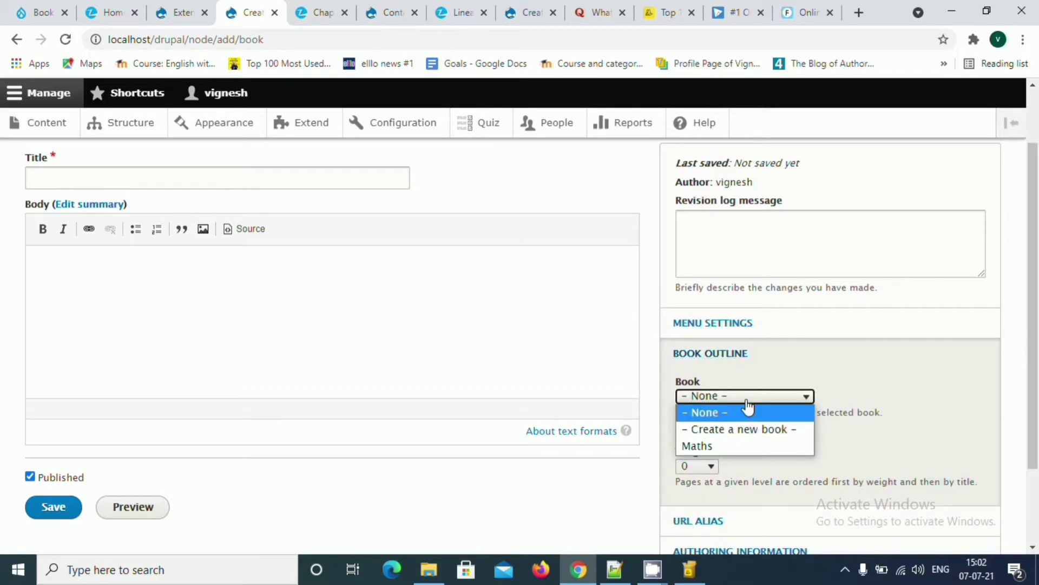
left_click(739, 429)
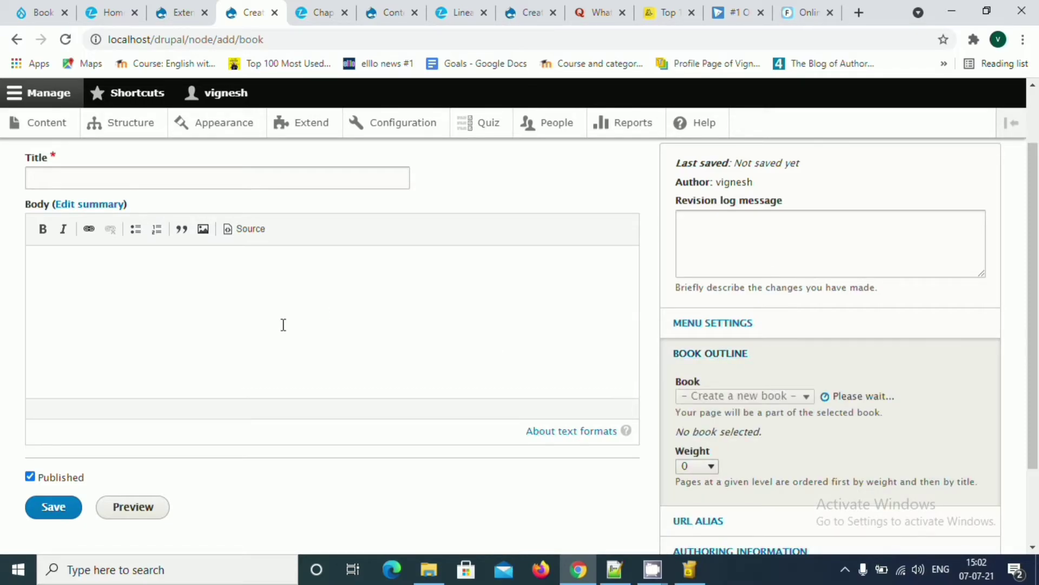
Step: Title the page 'Science', paste the Lorem ipsum body text, and save it
scroll(283, 324, "up", 2)
left_click(325, 260)
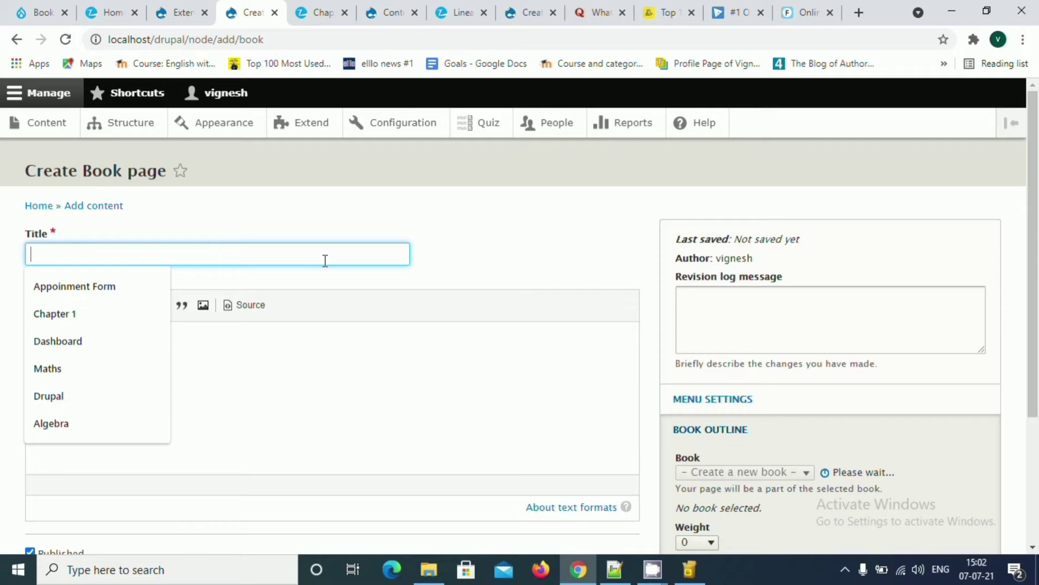
type("Science")
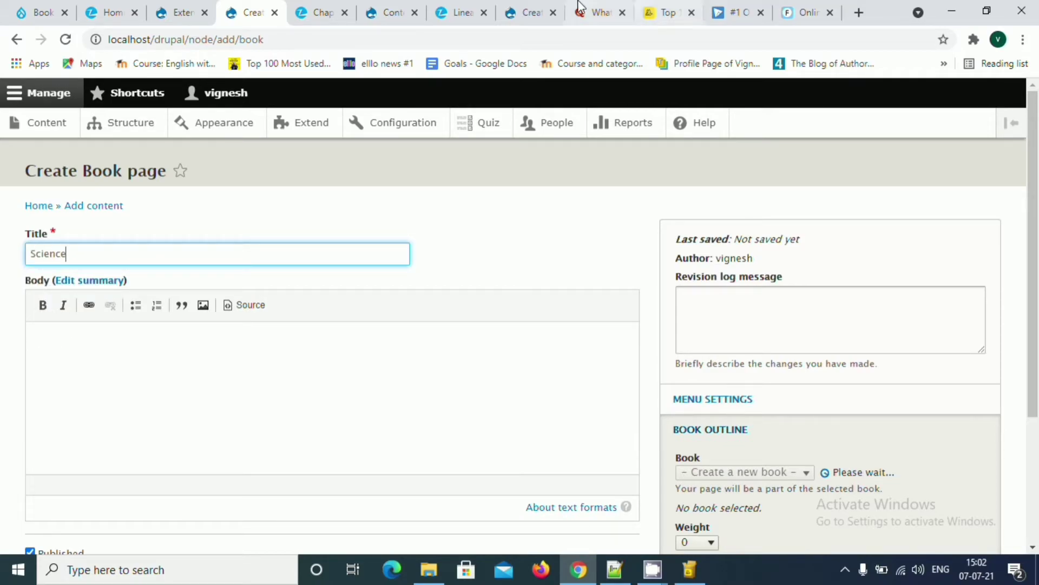
left_click(487, 403)
type("Lorem ipsum dolor sit amet, consectetur adipiscing elit, sed do eiusmod tempor incididunt ut labore et dolore magna aliqua. Ut enim ad minim veniam, quis nostrud exercitation ullamco laboris nisi ut aliquip ex ea commodo consequat. Duis aute irure dolor in reprehenderit in voluptate velit esse cillum dolore eu fugiat nulla pariatur. Excepteur sint occaecat cupidatat non proident, sunt in culpa qui officia deserunt mollit anim id est laborum.")
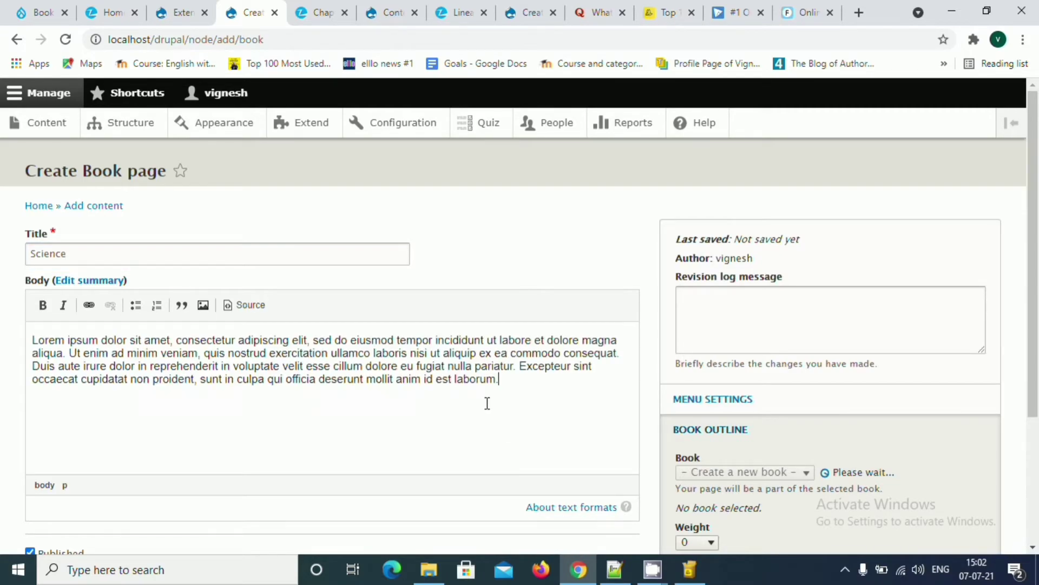
scroll(488, 403, "down", 3)
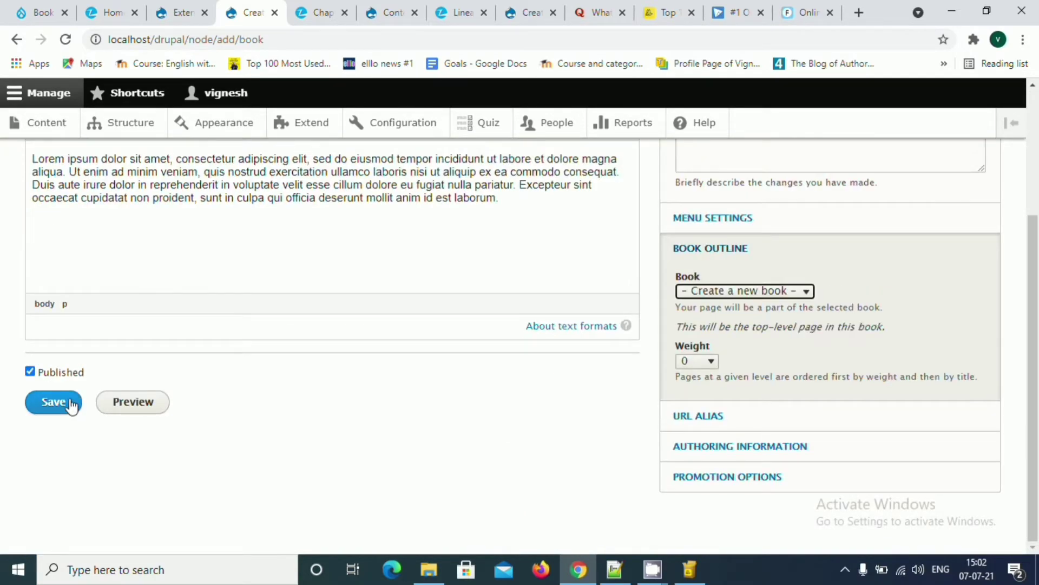
left_click(70, 403)
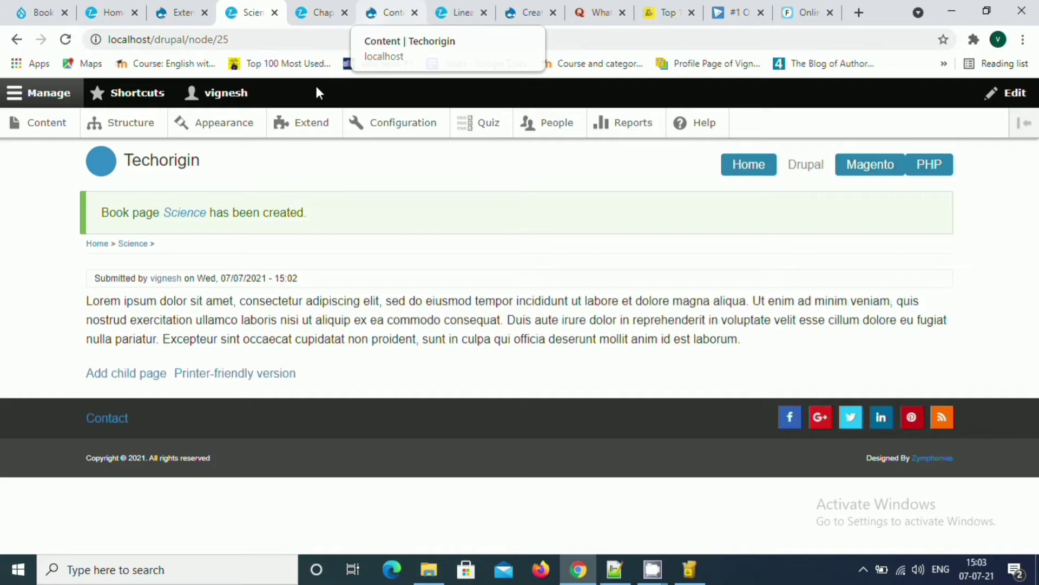
Step: Add a child page titled 'Chapter 1' with Science as its book and parent, and save
left_click(125, 375)
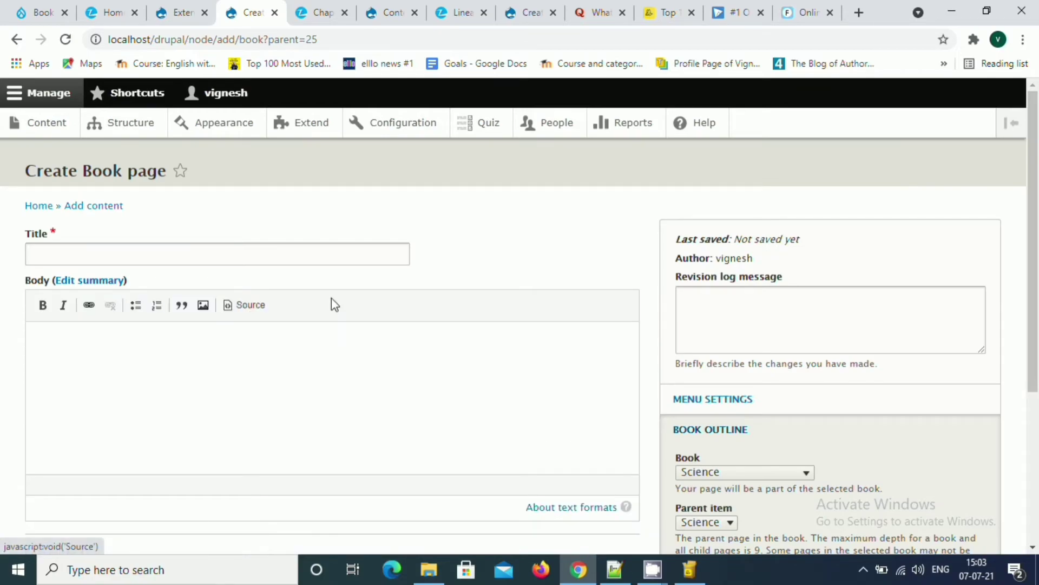
left_click(355, 252)
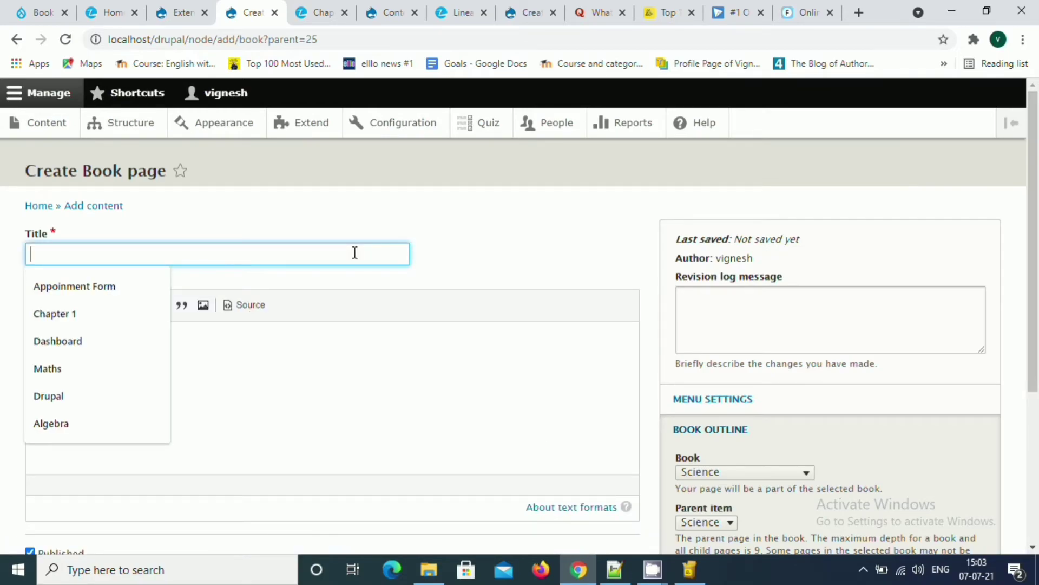
key("Down")
key("Down")
key("Return")
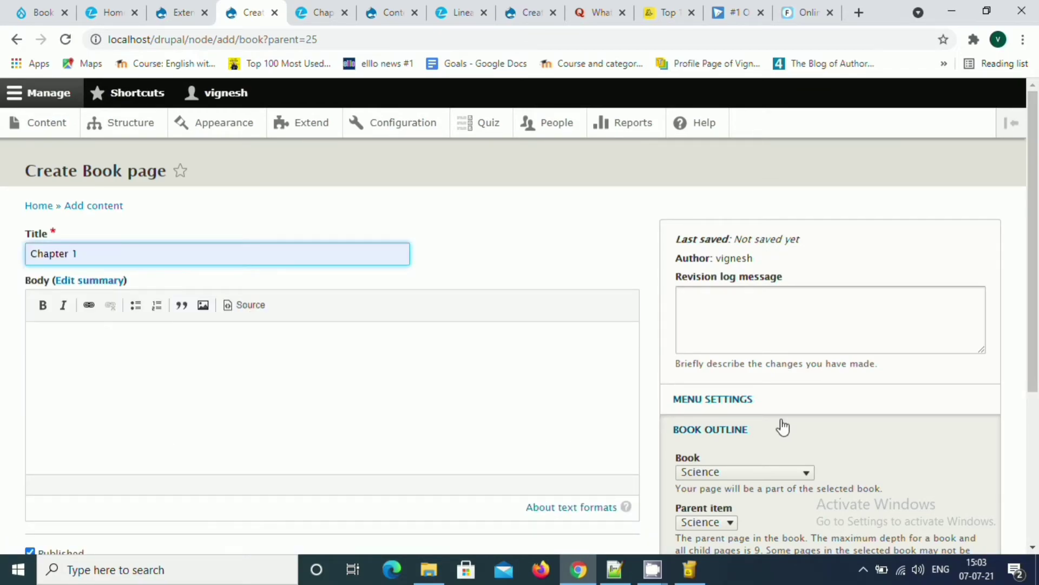
scroll(783, 427, "down", 3)
left_click(724, 369)
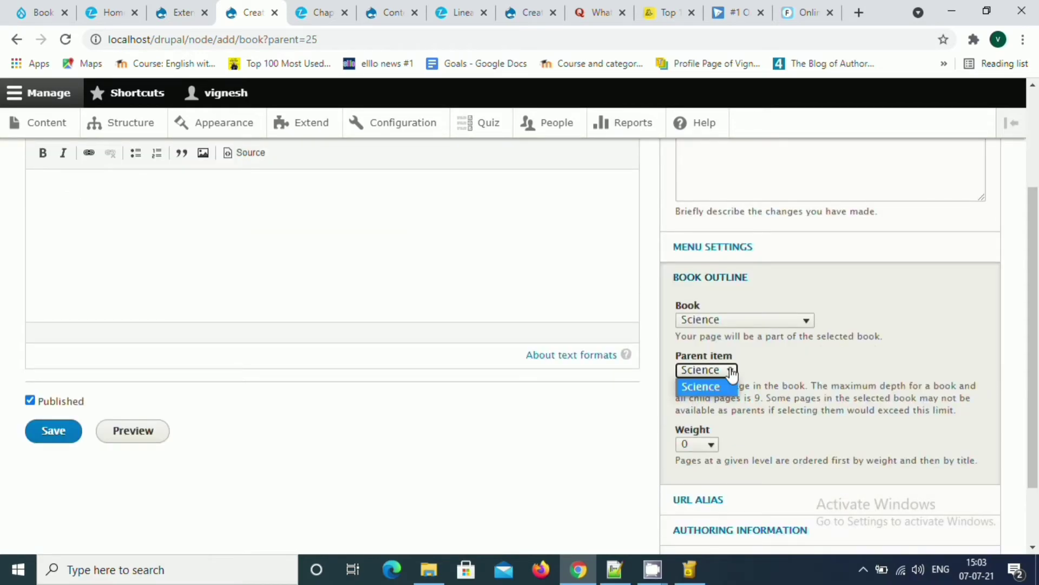
left_click(756, 325)
left_click(771, 387)
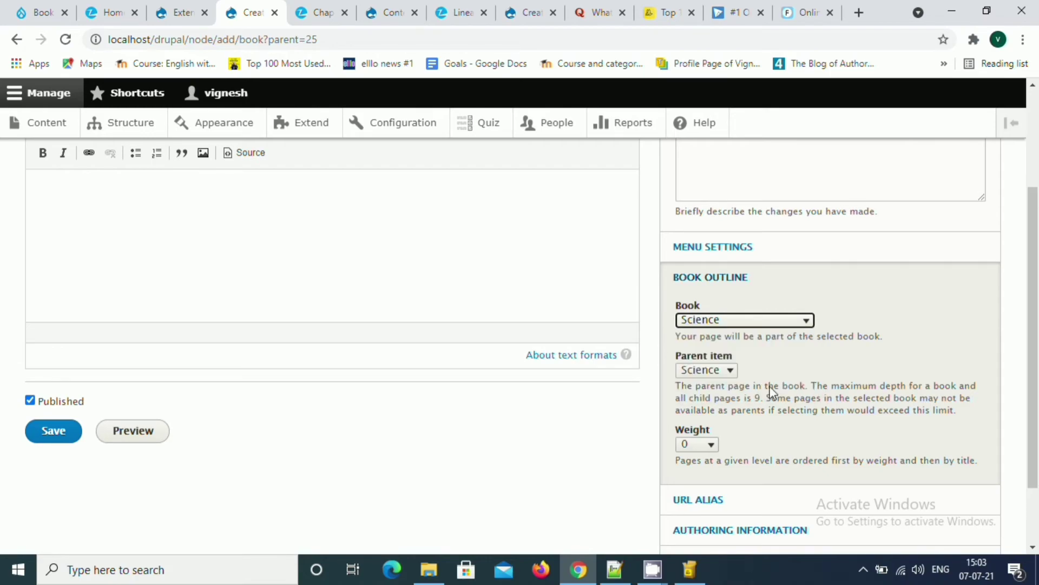
left_click(54, 432)
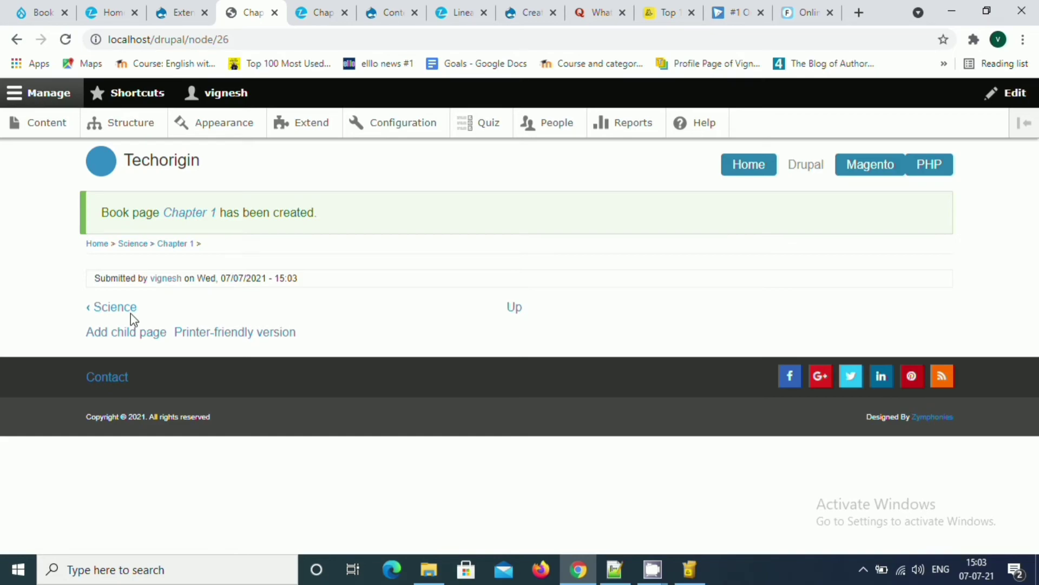
Step: Follow the '‹ Science' link back to the Science book page, now listing Chapter 1
left_click(123, 312)
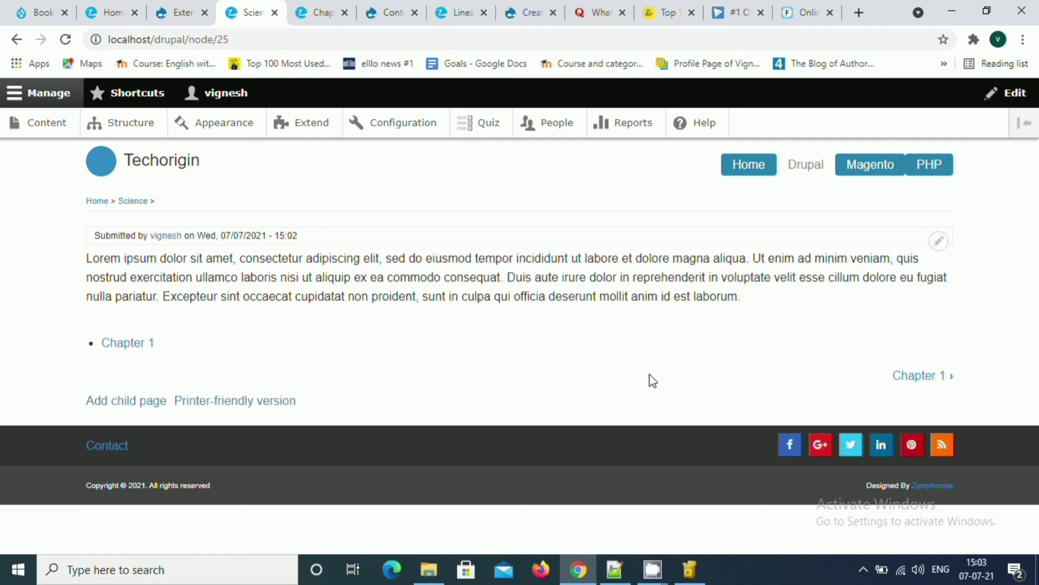
mouse_move(655, 578)
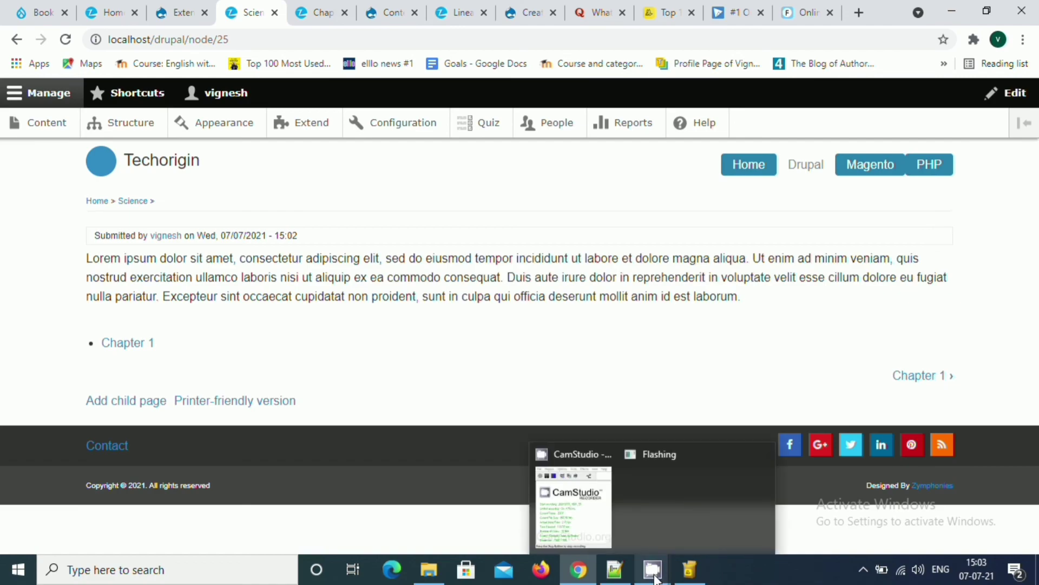